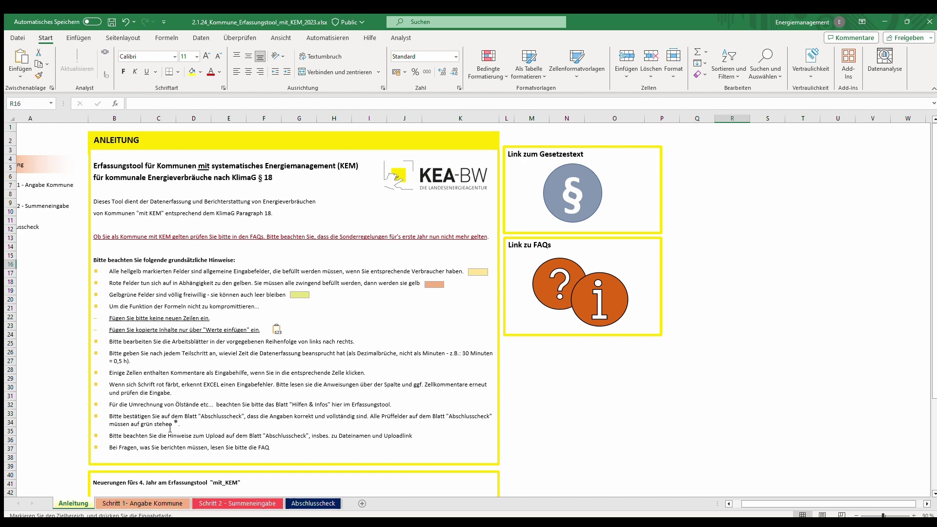
# - Open the Schritt 1 - Angabe Kommune sheet and review the general municipality fields, including Gebietskörperschaft and the time needed for the Kom.EMS profile
pyautogui.click(157, 504)
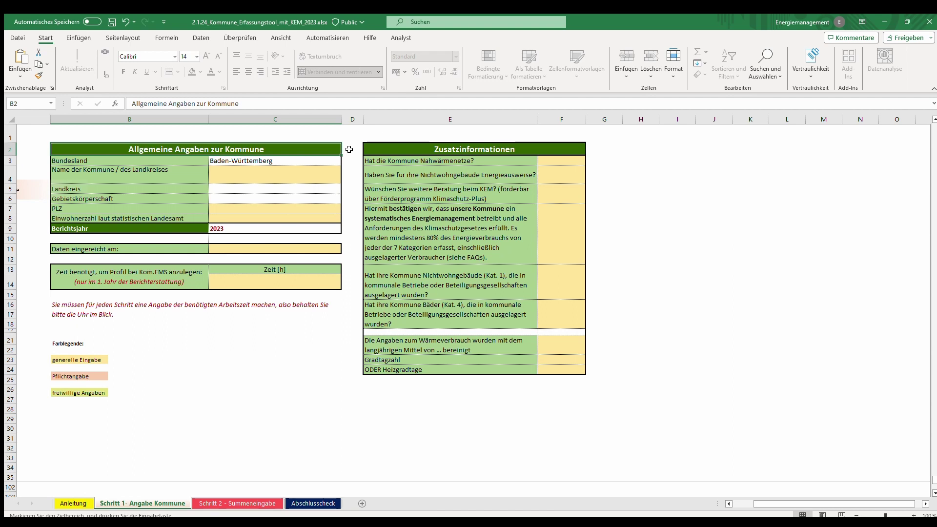
pyautogui.click(288, 178)
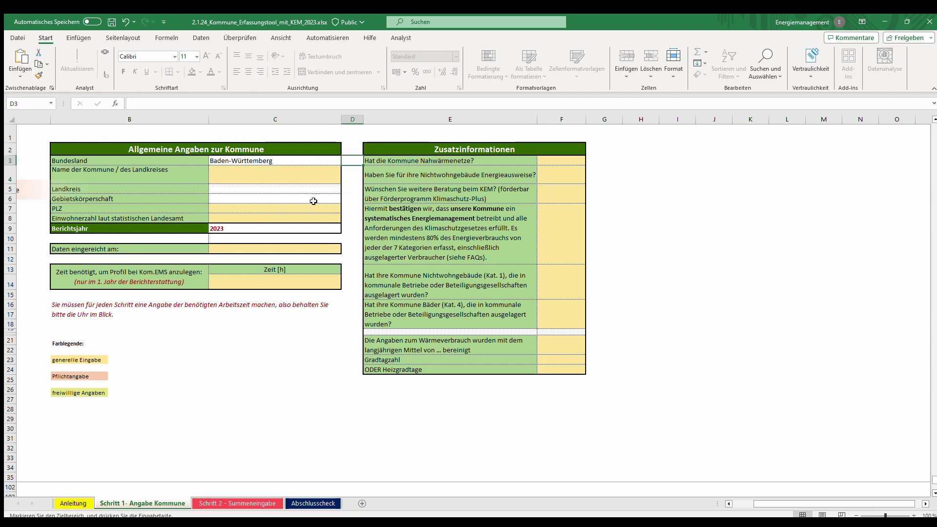
pyautogui.click(275, 202)
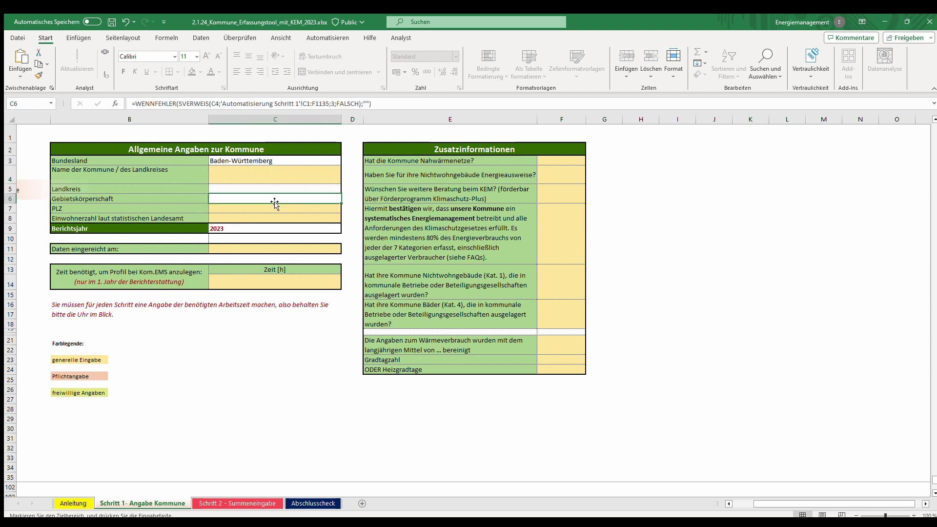
pyautogui.click(252, 283)
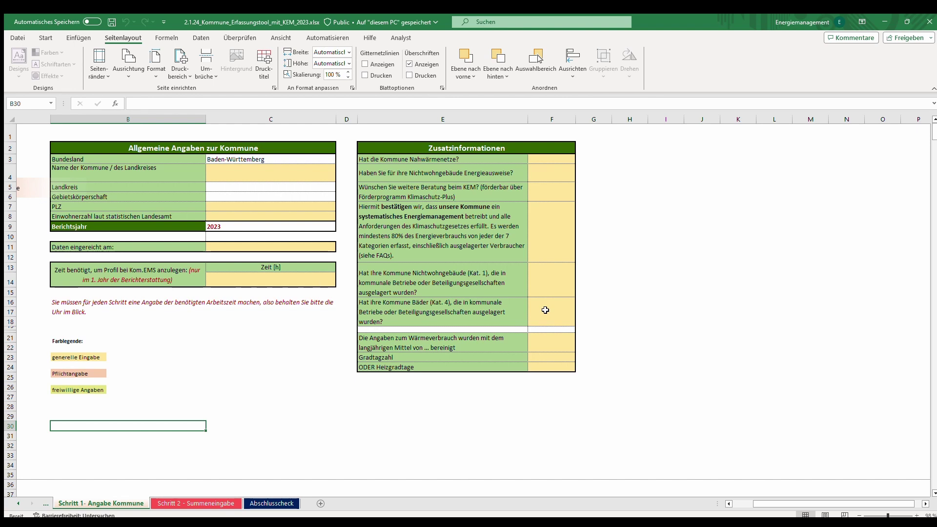
# - Examine the Zusatzinformationen fields for the heat consumption adjustment, Gradtagzahl and Heizgradtage
pyautogui.click(512, 343)
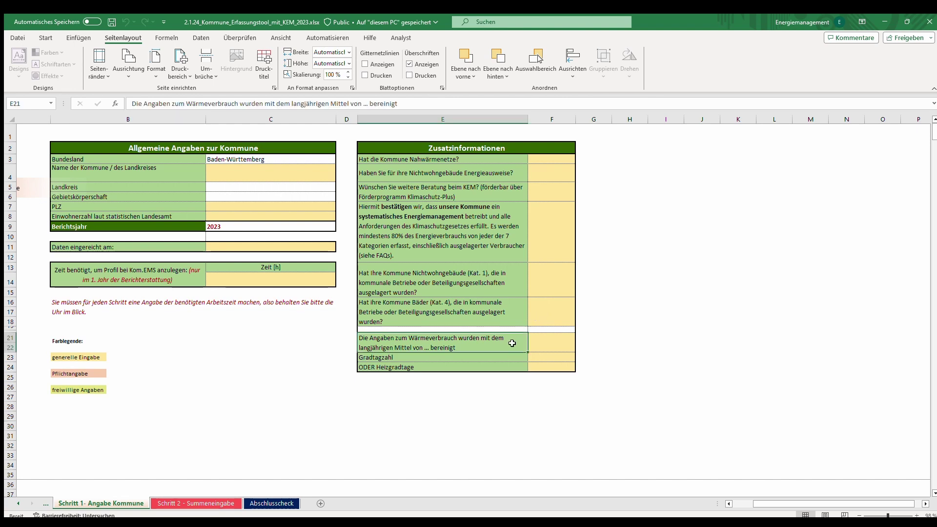
pyautogui.click(554, 345)
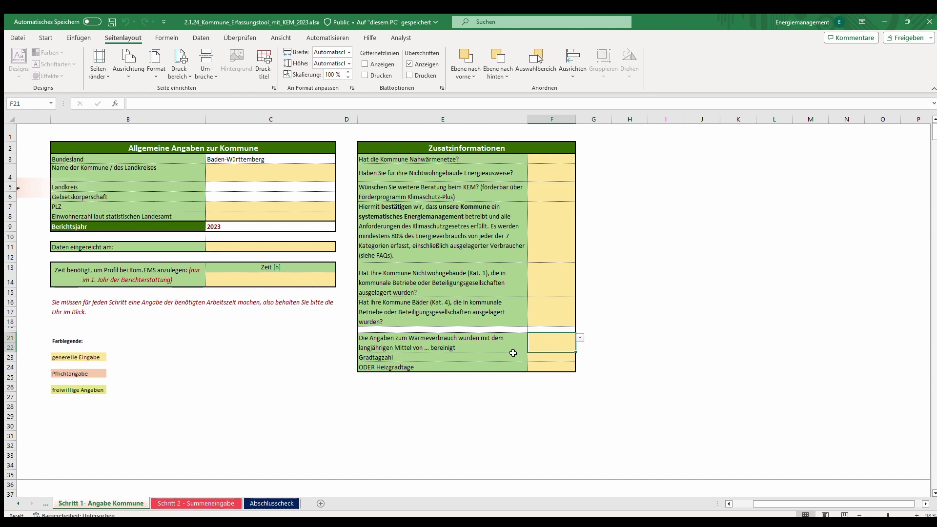
pyautogui.click(485, 368)
pyautogui.click(494, 357)
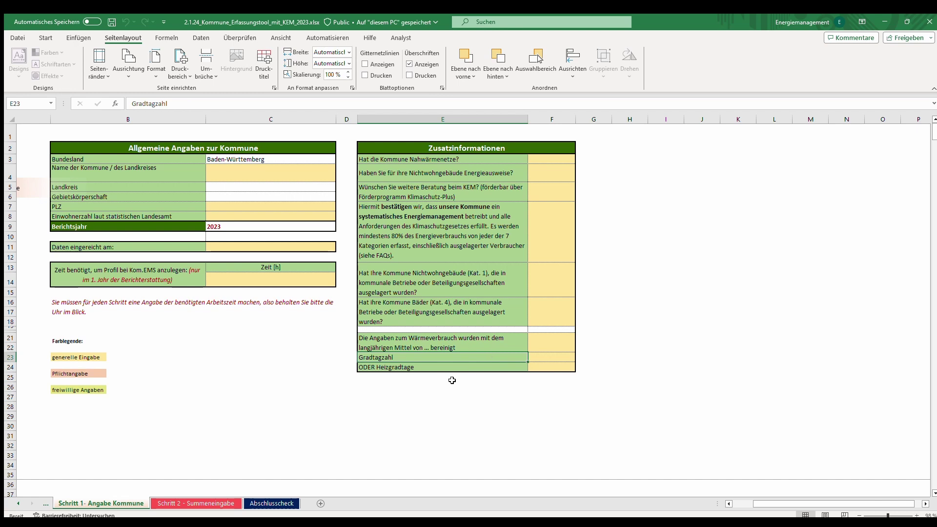
# - Open the Schritt 2 - Summeneingabe sheet and review the reference quantity, total heat consumption and purchased electricity columns for both category blocks
pyautogui.click(205, 503)
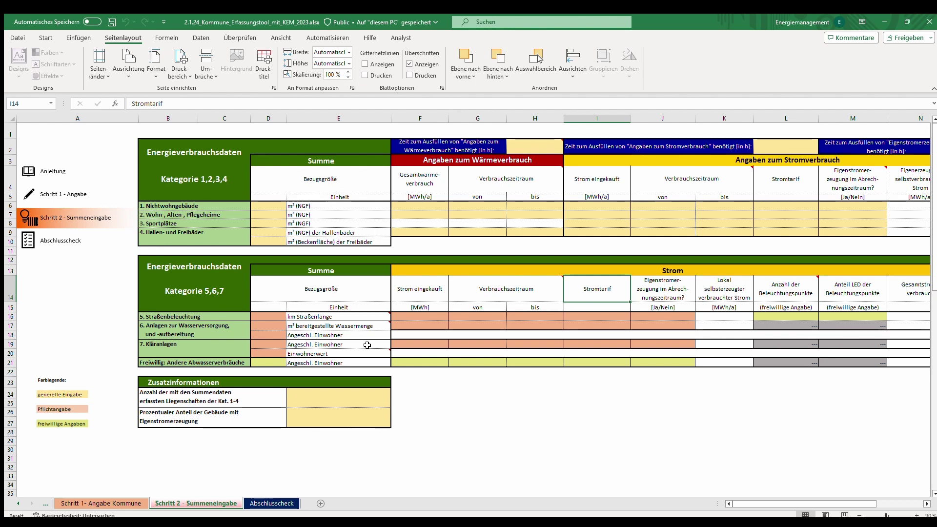
pyautogui.click(275, 122)
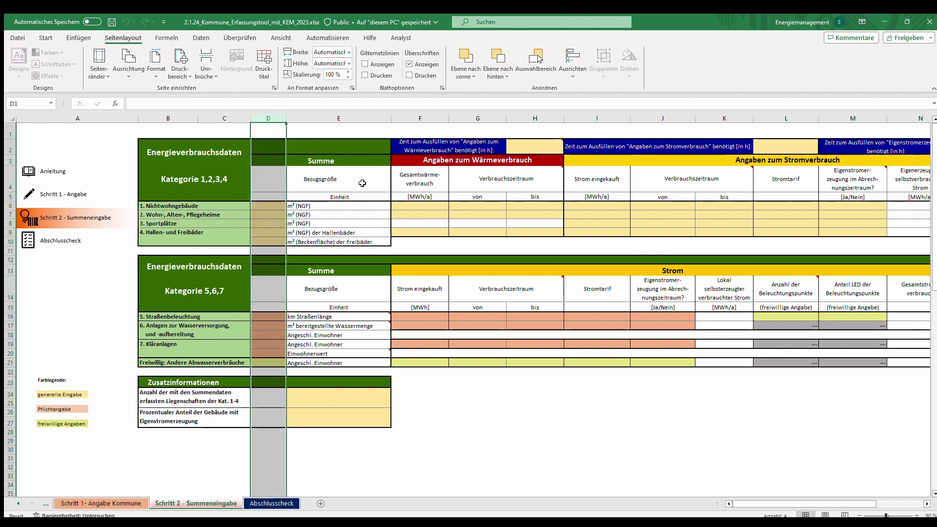
pyautogui.click(433, 180)
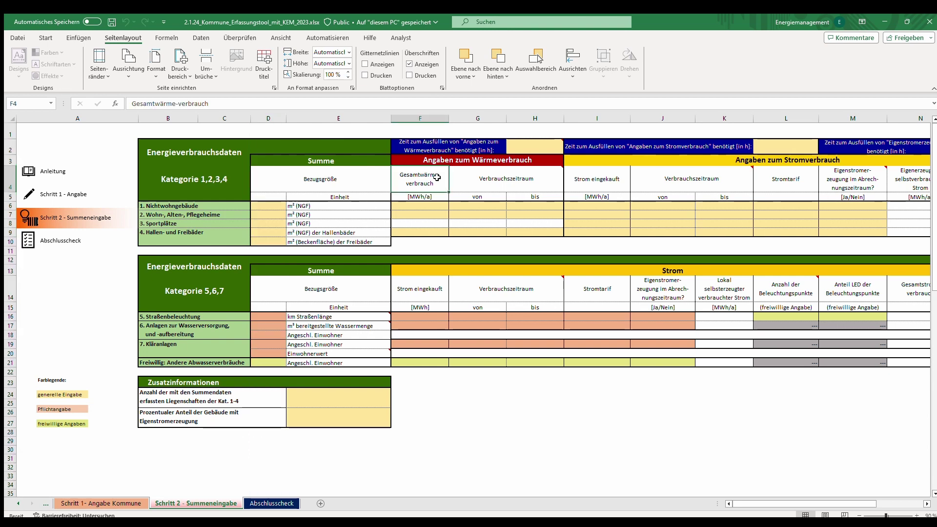
pyautogui.click(620, 182)
pyautogui.click(436, 288)
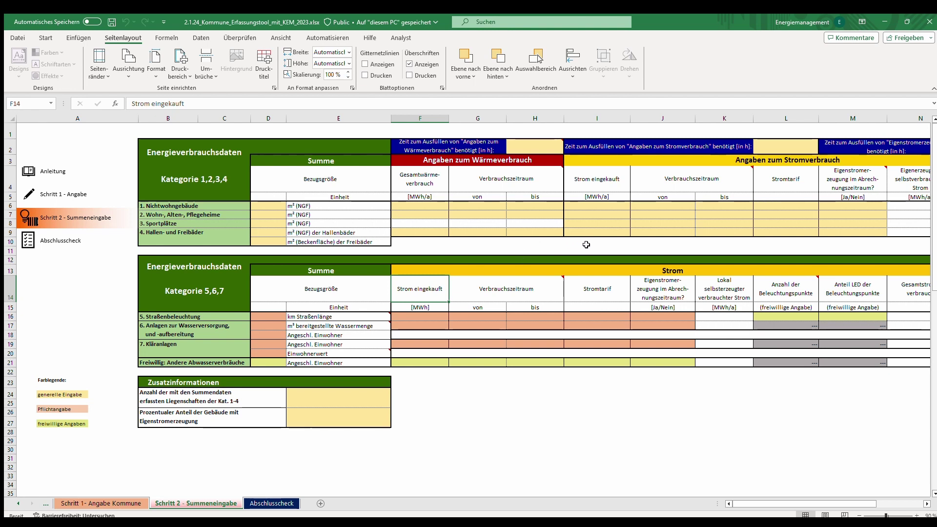
# - Examine the Ja/Nein columns on own electricity generation and the self-generated, self-consumed electricity cells in both category blocks
pyautogui.click(866, 183)
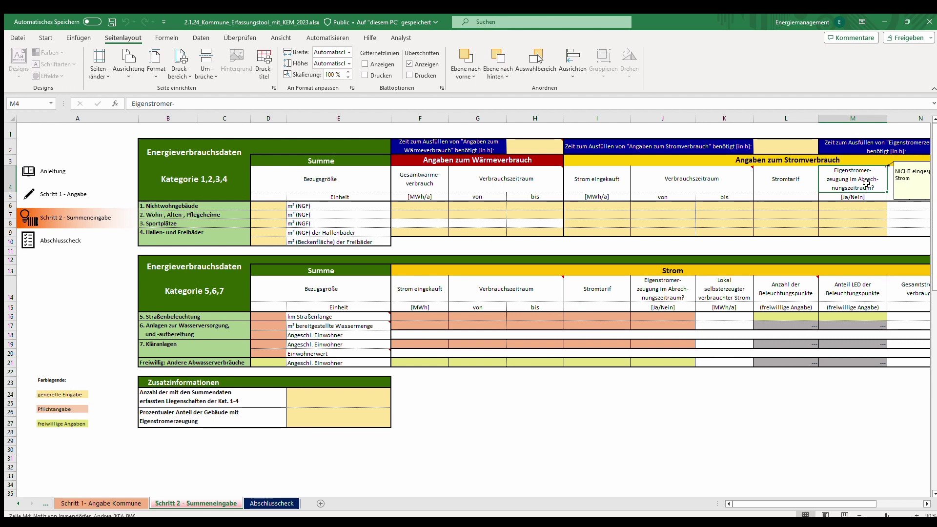
pyautogui.click(671, 291)
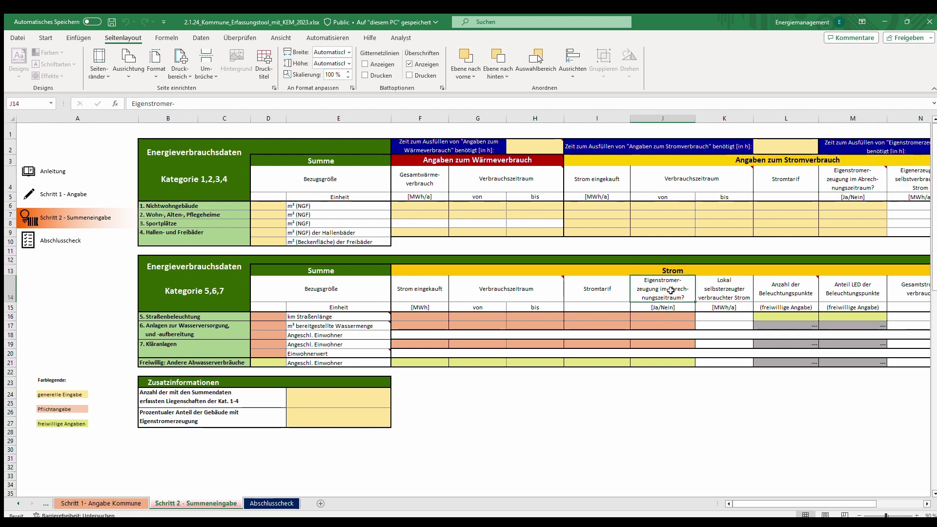
pyautogui.click(868, 186)
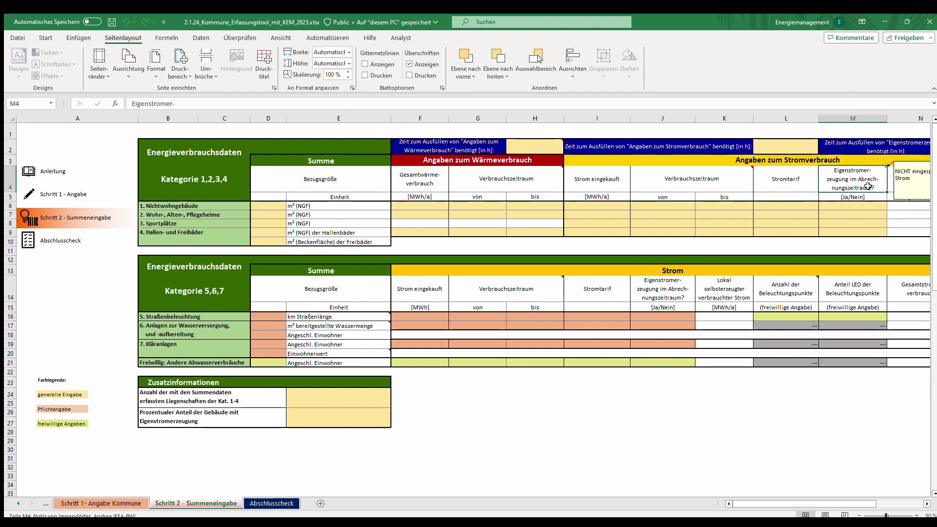
pyautogui.click(927, 504)
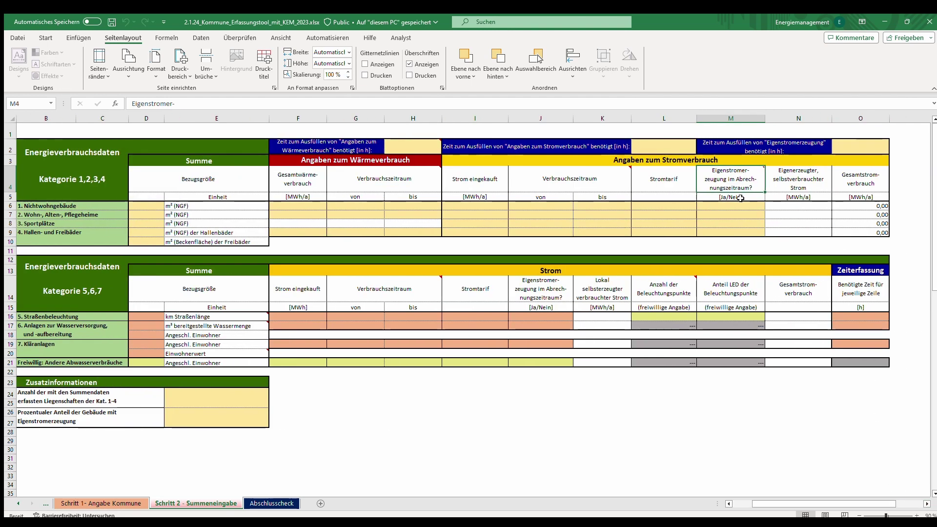
pyautogui.click(740, 206)
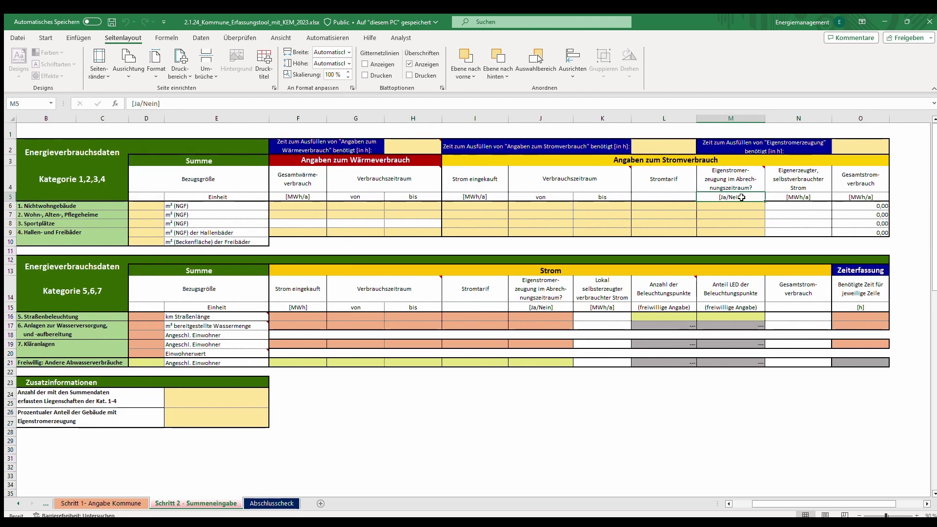
pyautogui.click(562, 316)
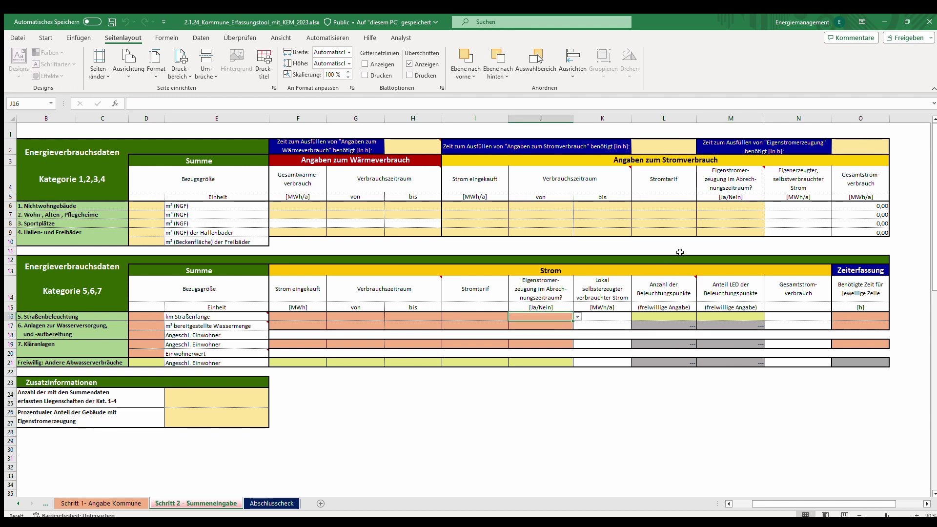
pyautogui.click(620, 317)
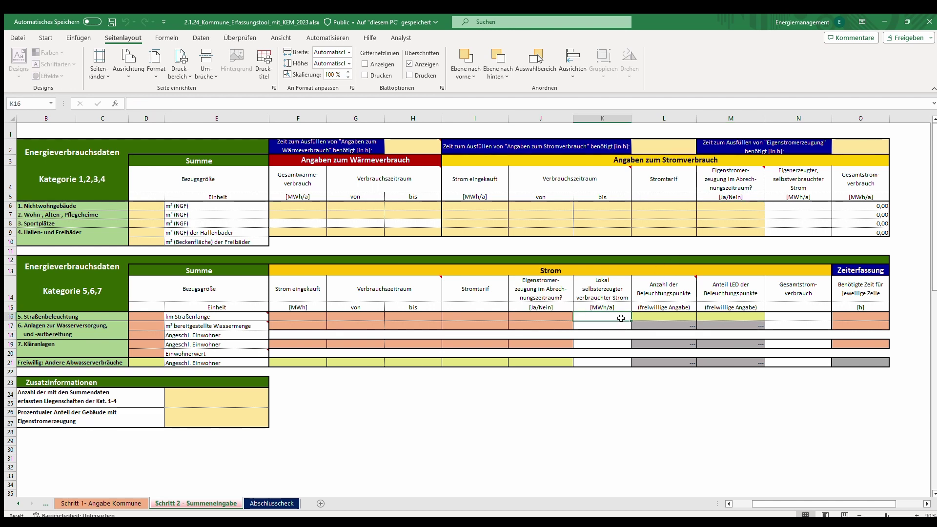
pyautogui.click(792, 206)
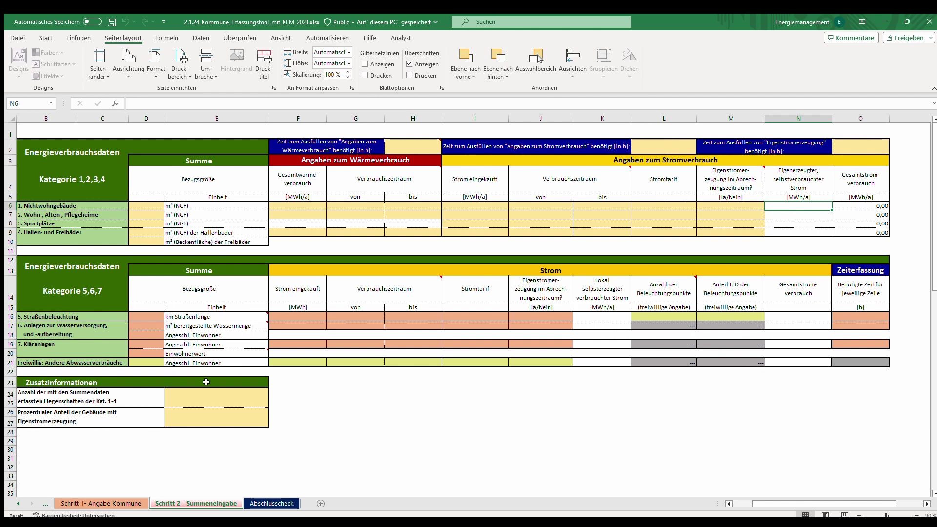
# - Examine the Zusatzinformationen fields for the number of properties in categories 1-4 and the percentage of buildings with own electricity generation
pyautogui.click(118, 383)
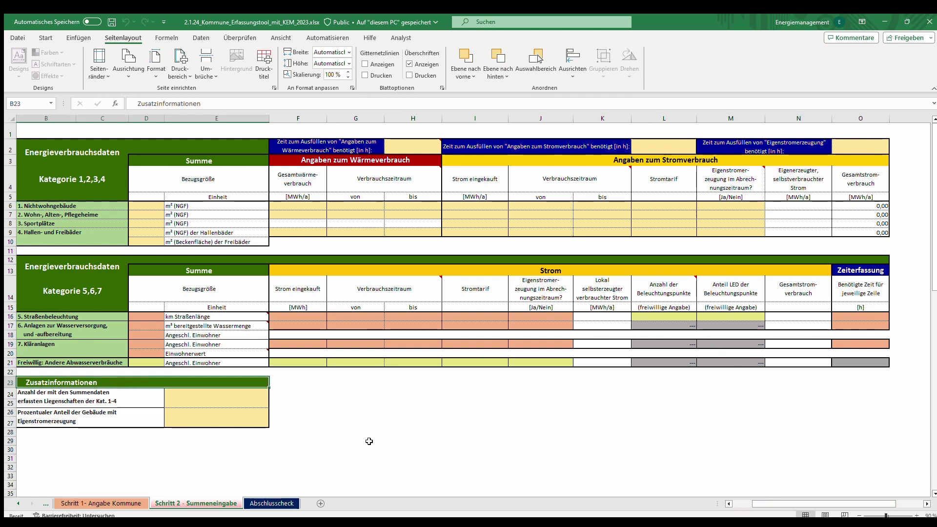
pyautogui.click(729, 504)
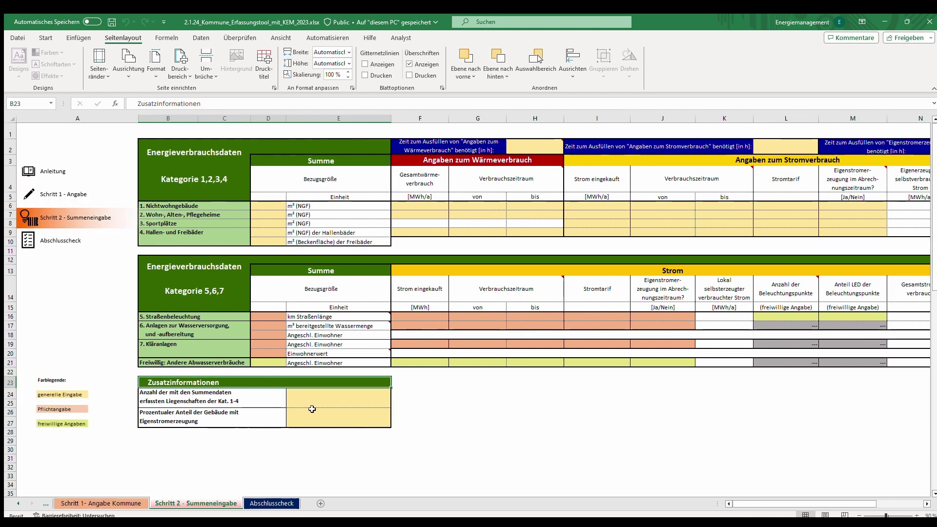
pyautogui.click(310, 396)
pyautogui.click(315, 421)
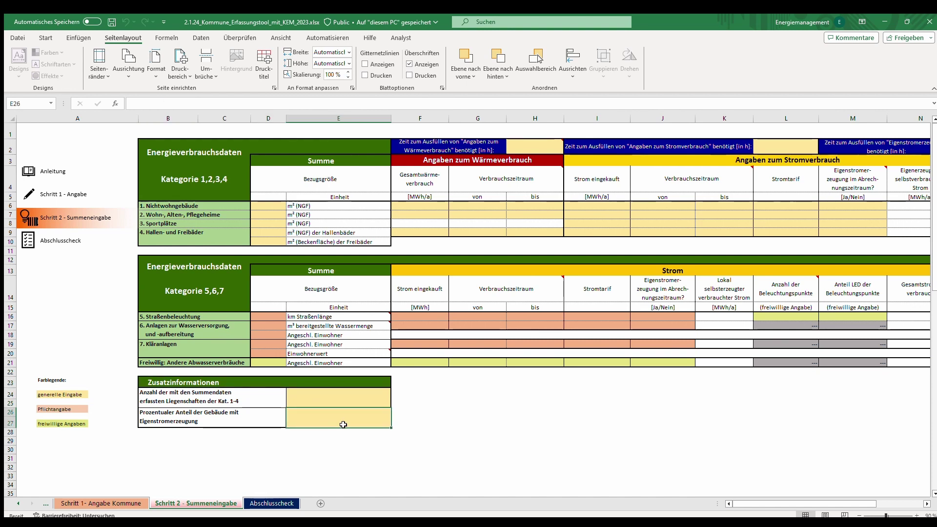
# - Examine the time entry fields for heat, electricity and own generation data, and the Zeiterfassung column for categories 5-7
pyautogui.click(541, 147)
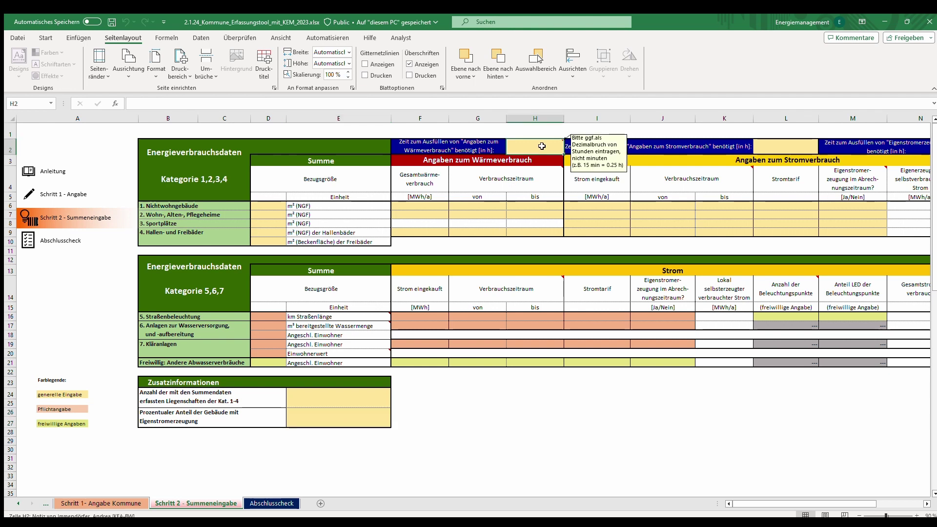
pyautogui.click(786, 146)
pyautogui.click(926, 504)
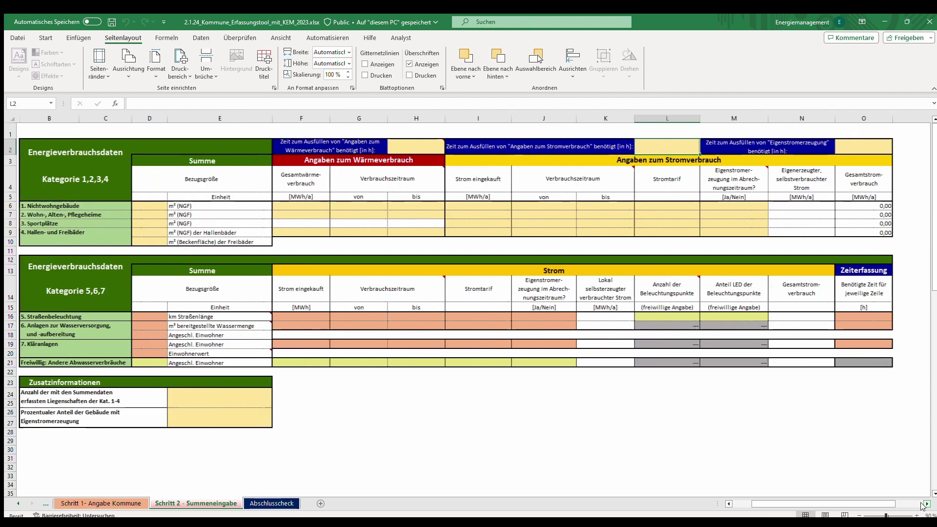
pyautogui.click(863, 142)
pyautogui.click(870, 270)
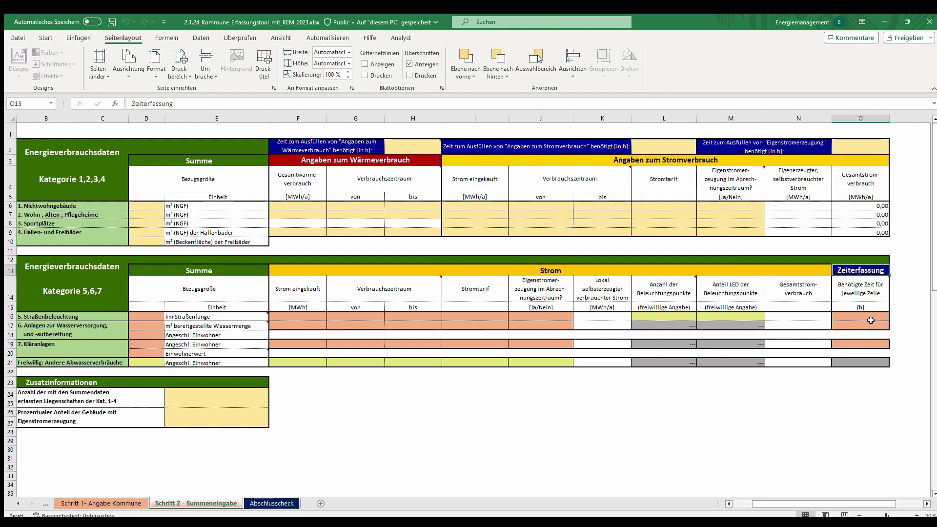
# - Open the Abschlusscheck sheet, and in the Kom.EMS website's 2023 upload area confirm that all its check fields are green
pyautogui.click(274, 504)
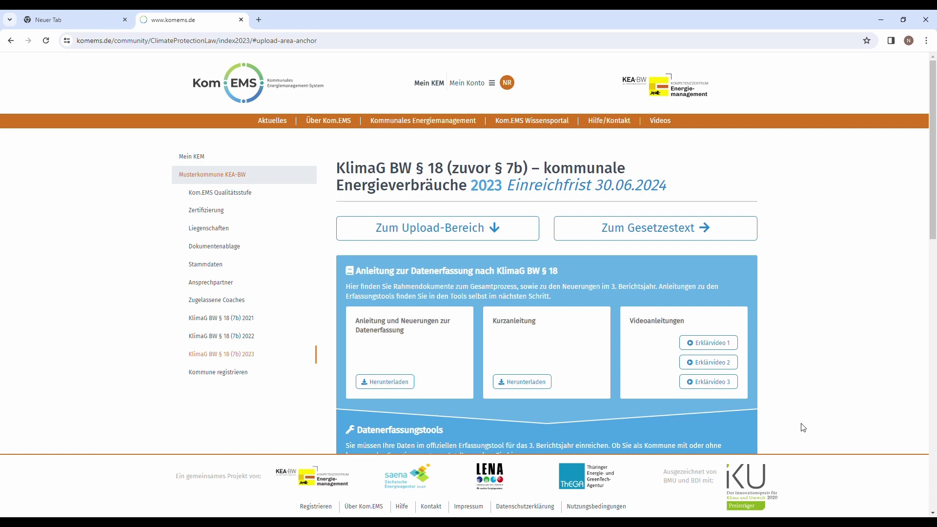
pyautogui.click(460, 232)
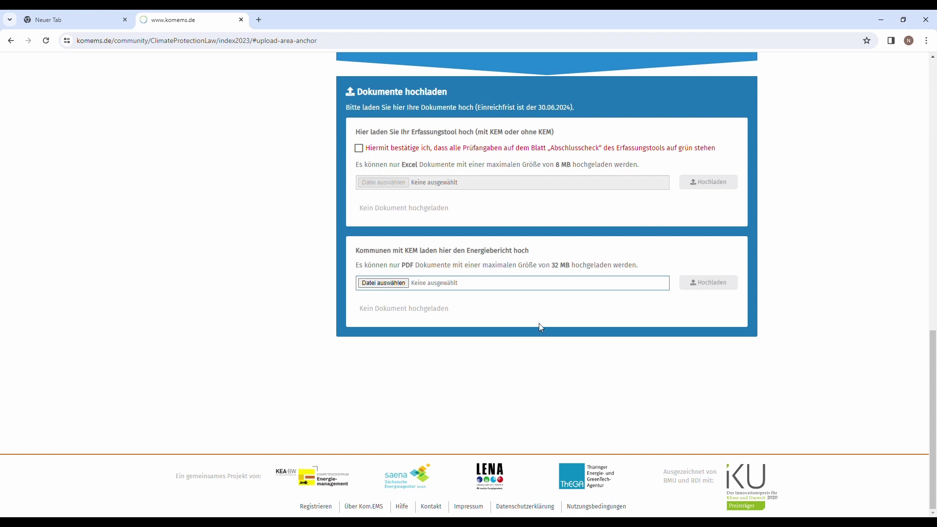
pyautogui.click(361, 150)
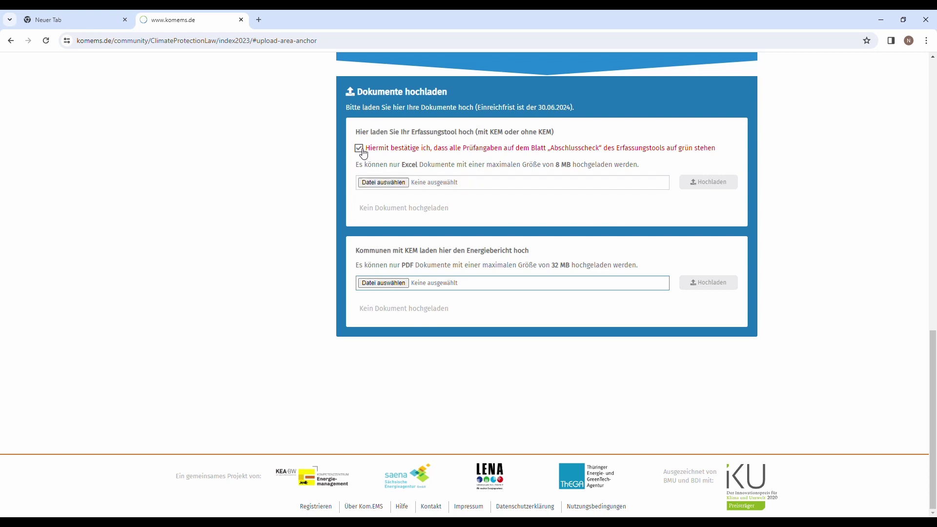